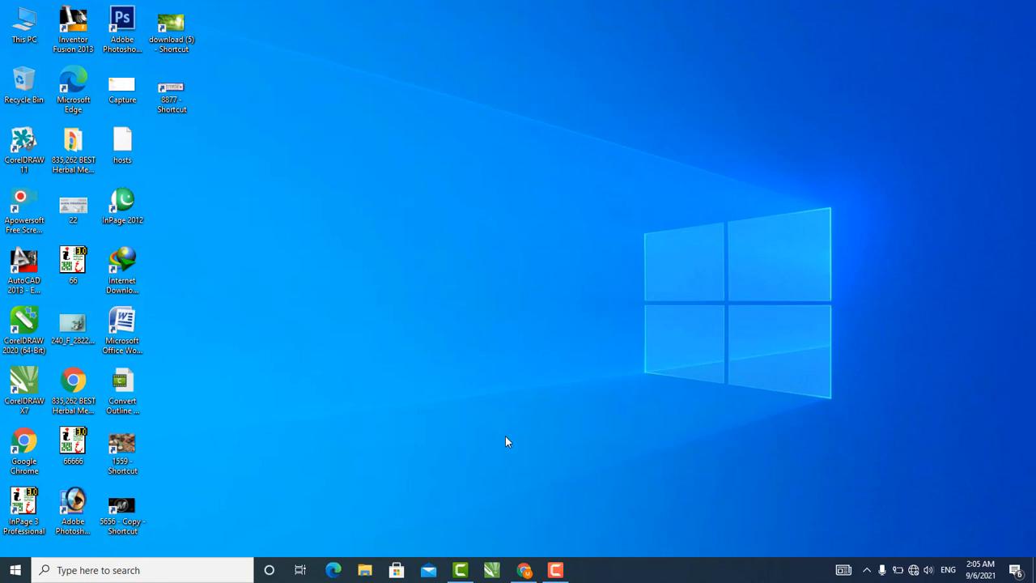
Look through the uploaded videos on the YouTube channel page open in Chrome
click(525, 570)
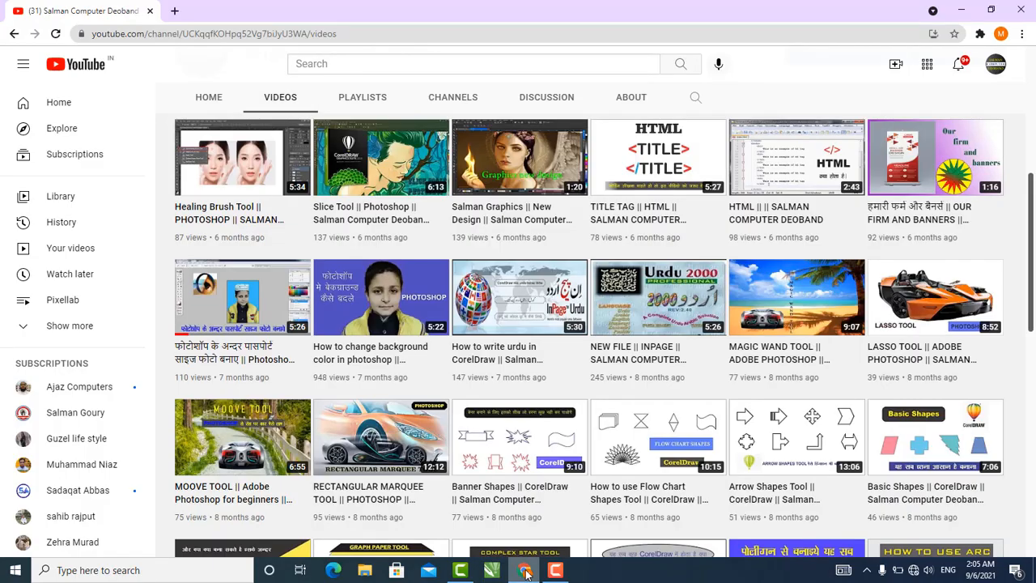
scroll(431, 403, up, 5)
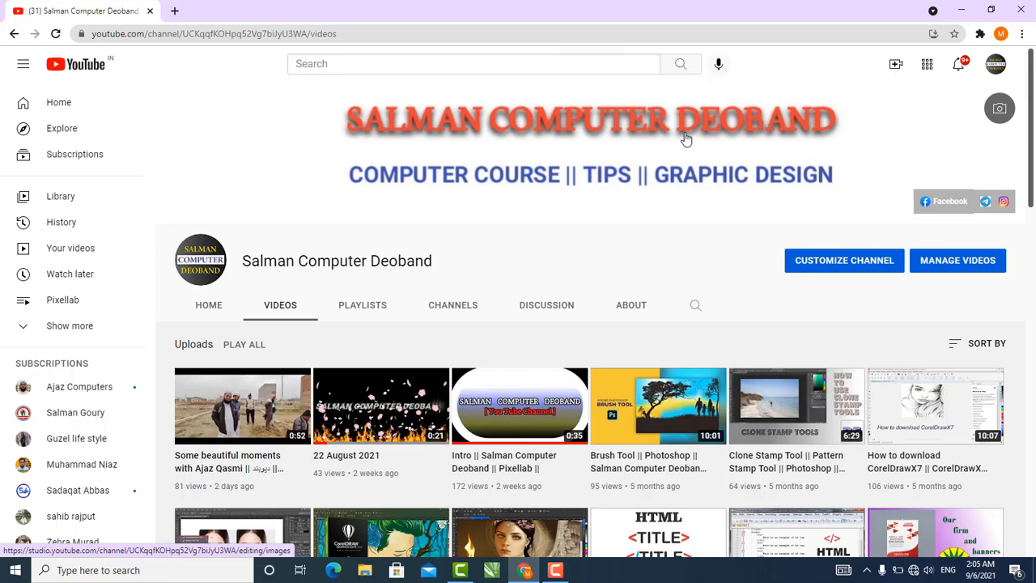
scroll(526, 293, down, 5)
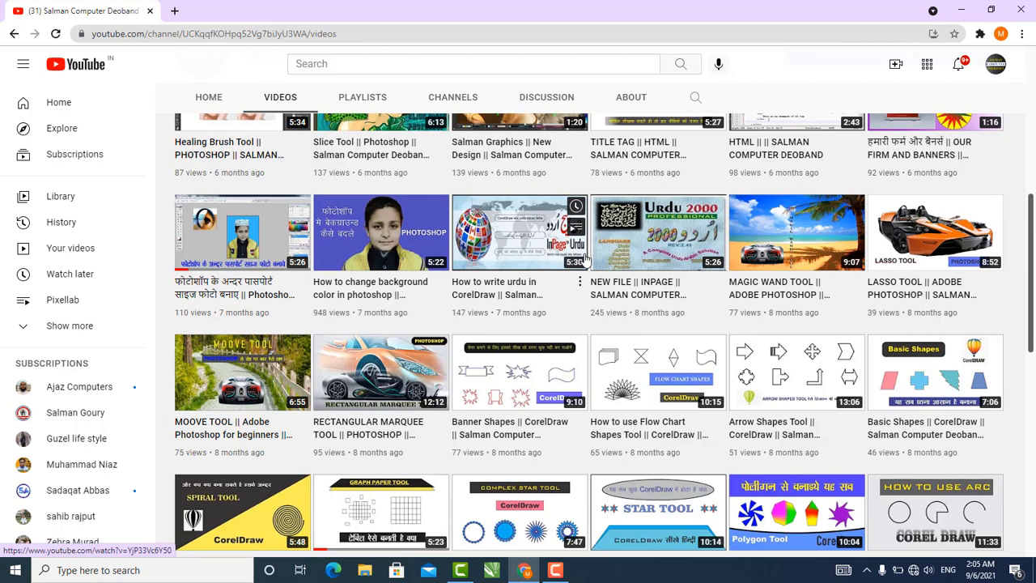
click(521, 572)
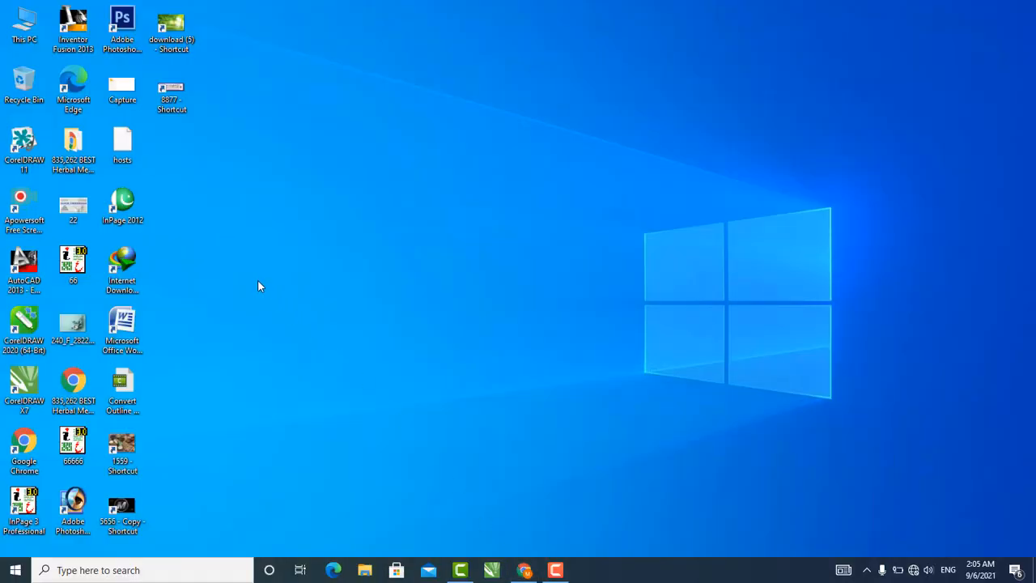
Launch CorelDRAW 2020 and create a new one-page Letter document with the default CMYK, 300 dpi settings
double_click(28, 317)
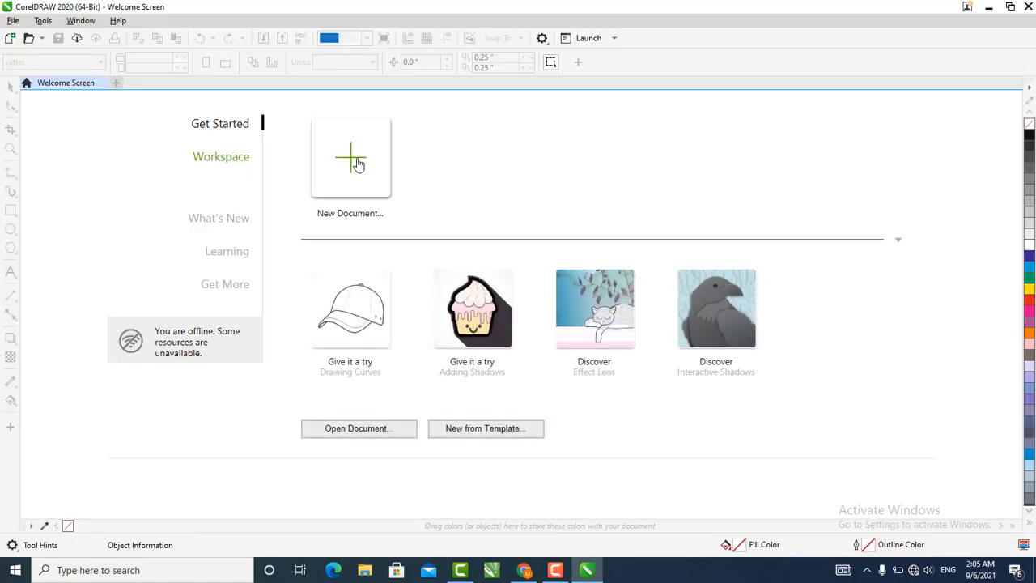
click(357, 163)
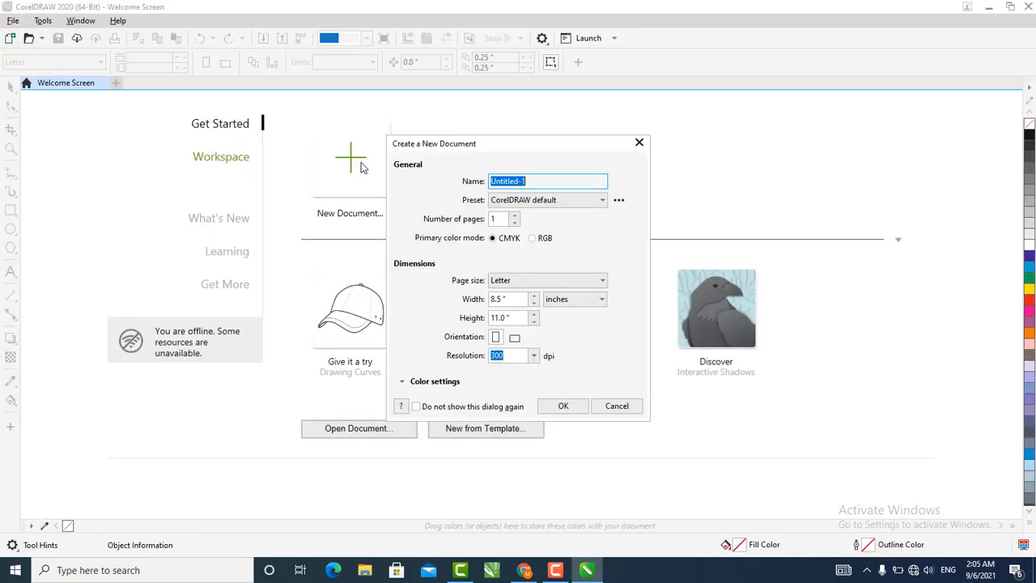
click(577, 409)
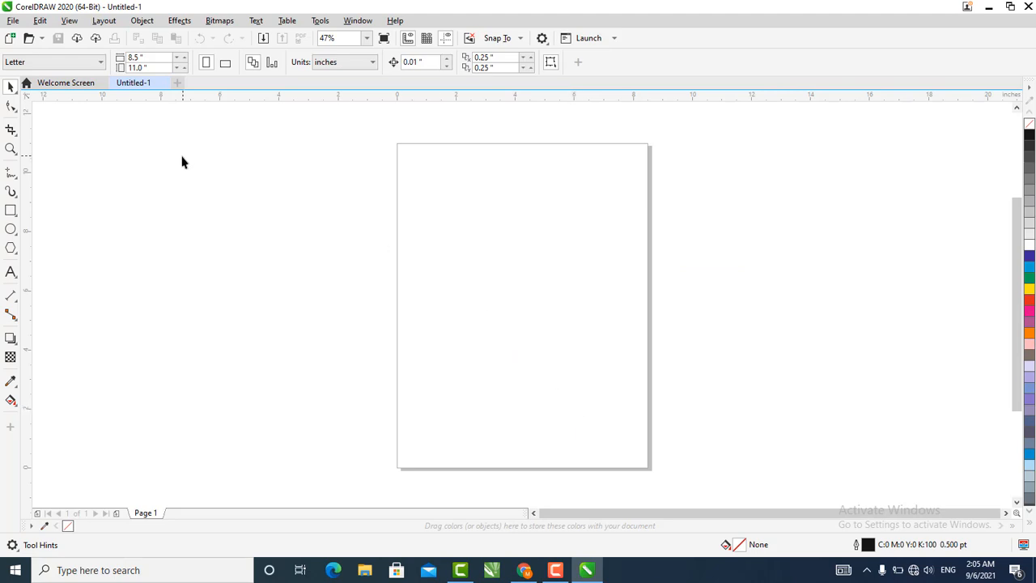
Draw a rectangle about 5.7 in wide and 3.5 in high near the middle of the page
click(12, 210)
drag(427, 232, 596, 332)
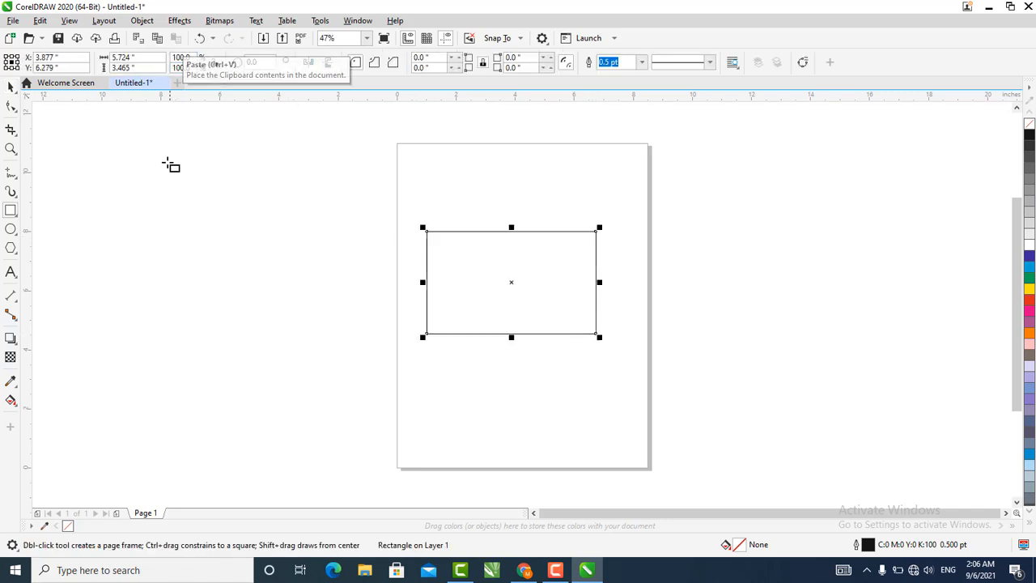
Import the download (5) image from the Desktop and place it over the rectangle at about 7.6 by 4.7 in
right_click(171, 209)
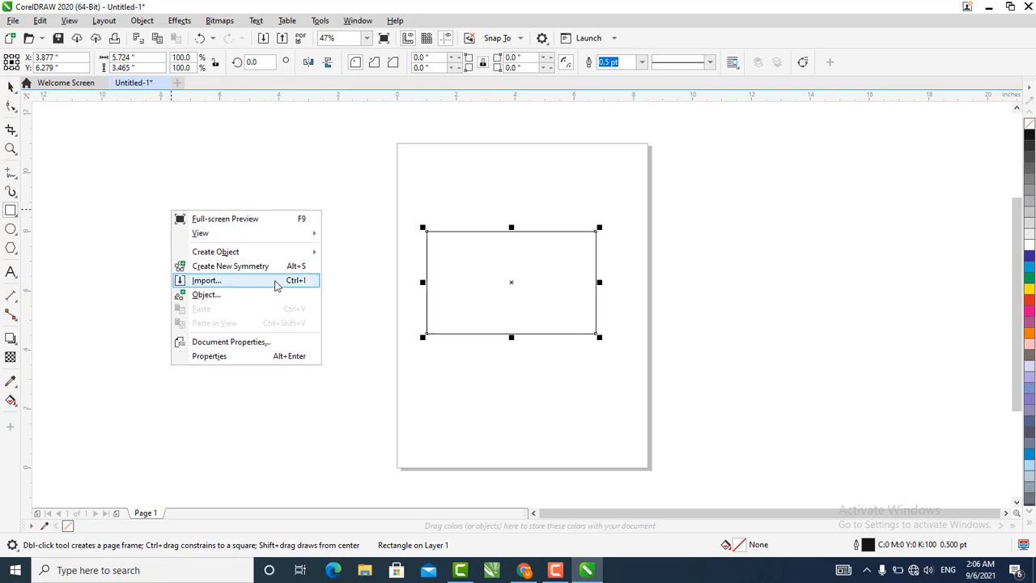
click(246, 282)
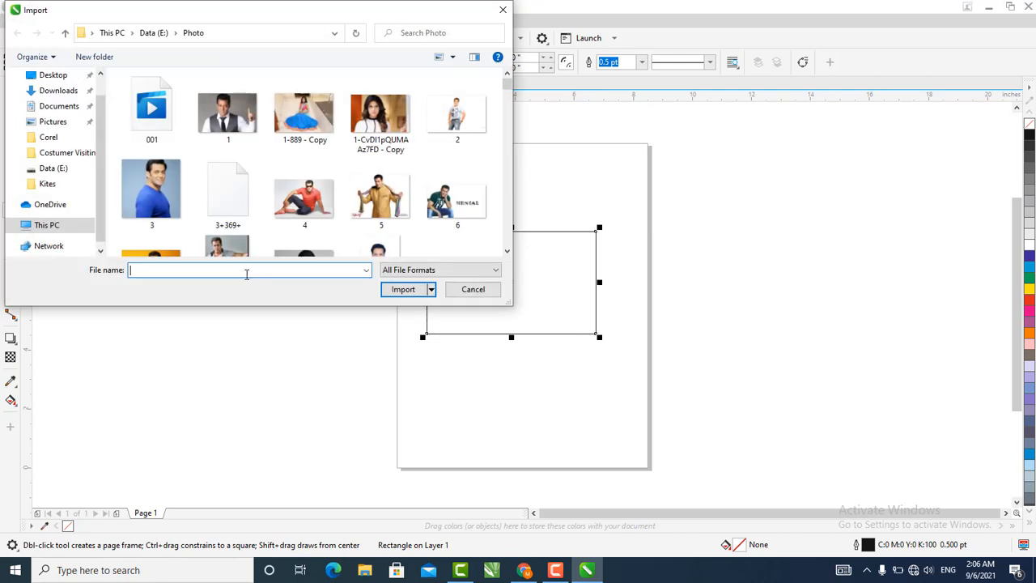
click(55, 76)
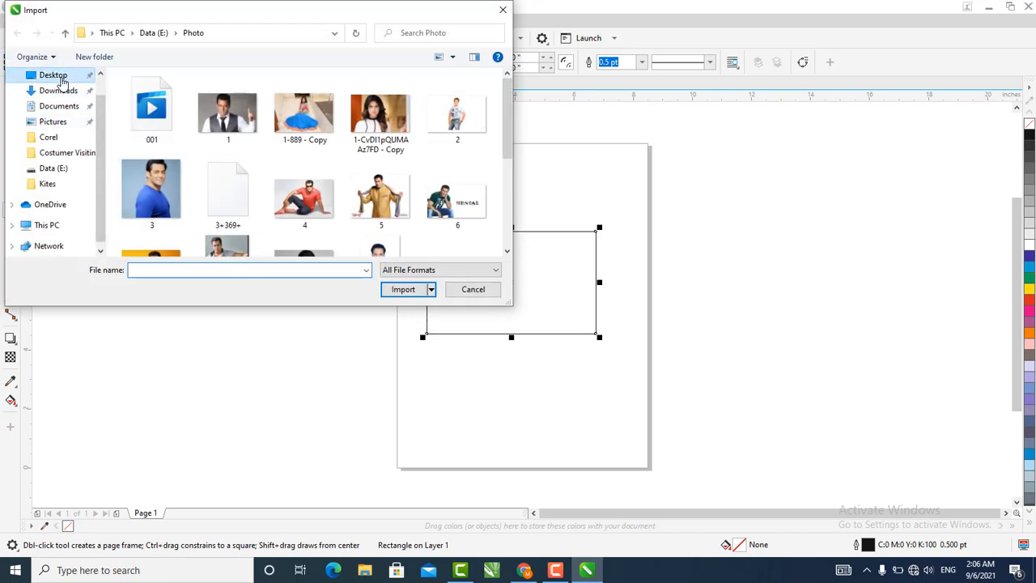
scroll(456, 137, down, 5)
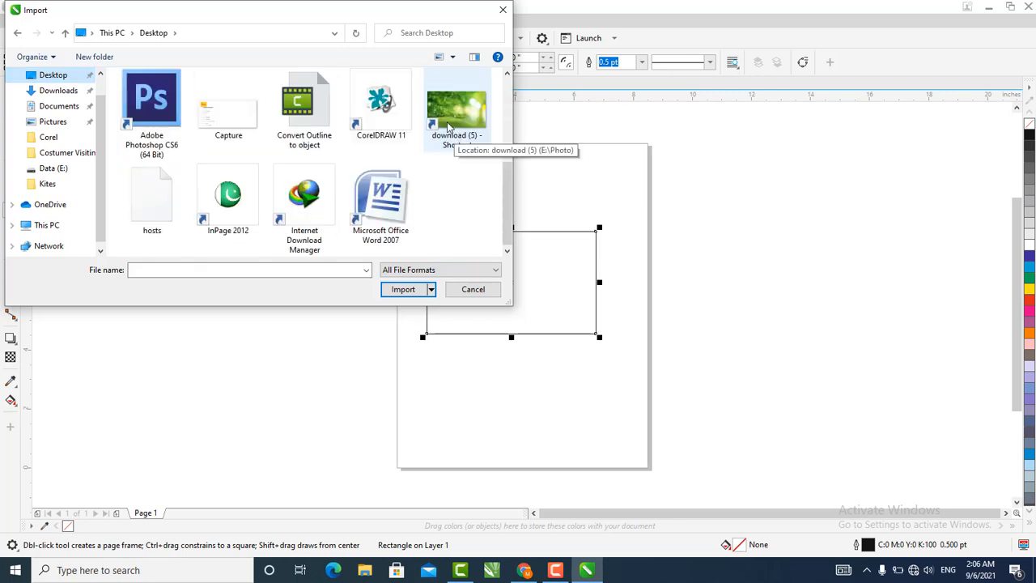
click(451, 114)
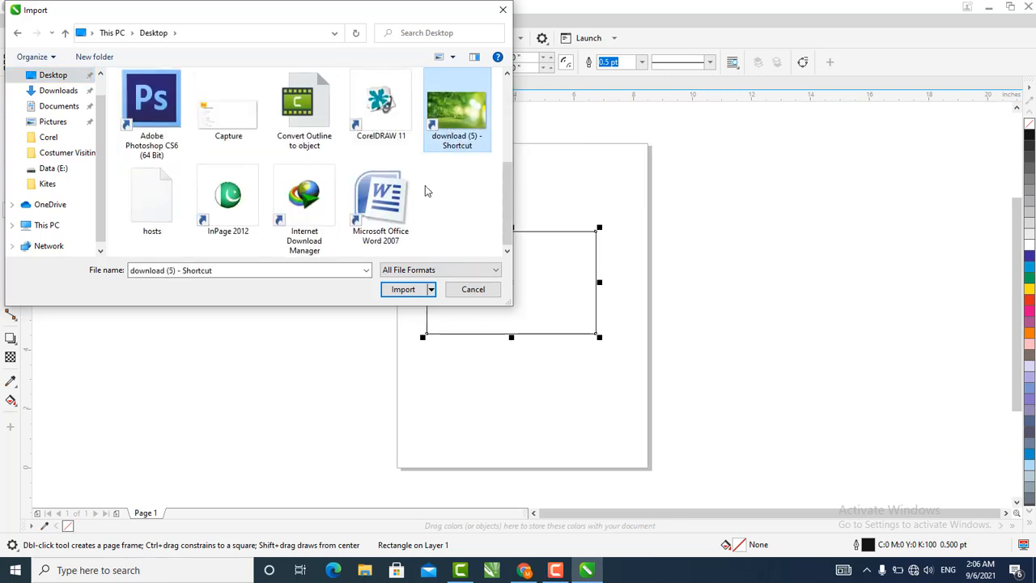
click(404, 290)
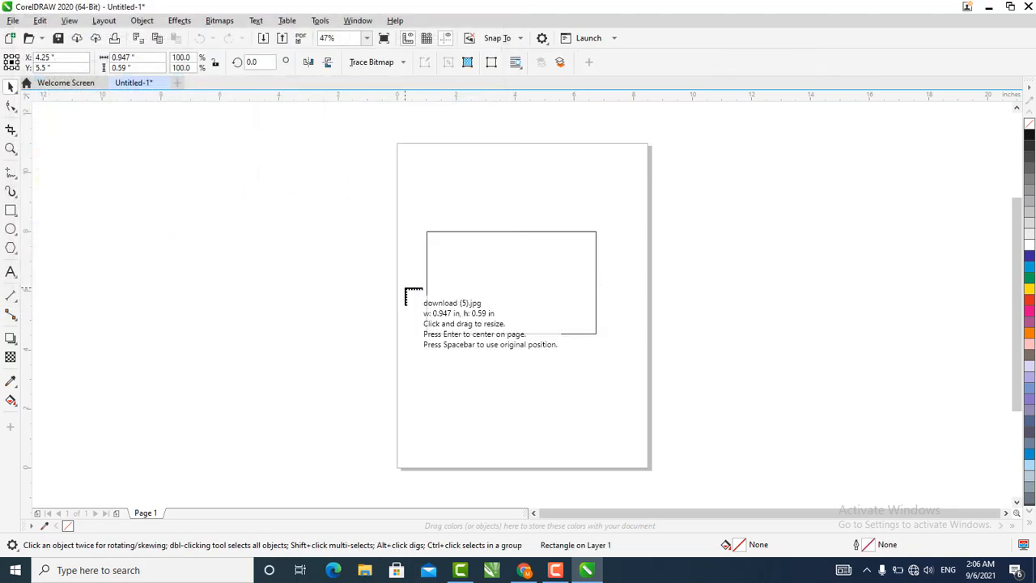
drag(446, 207, 687, 411)
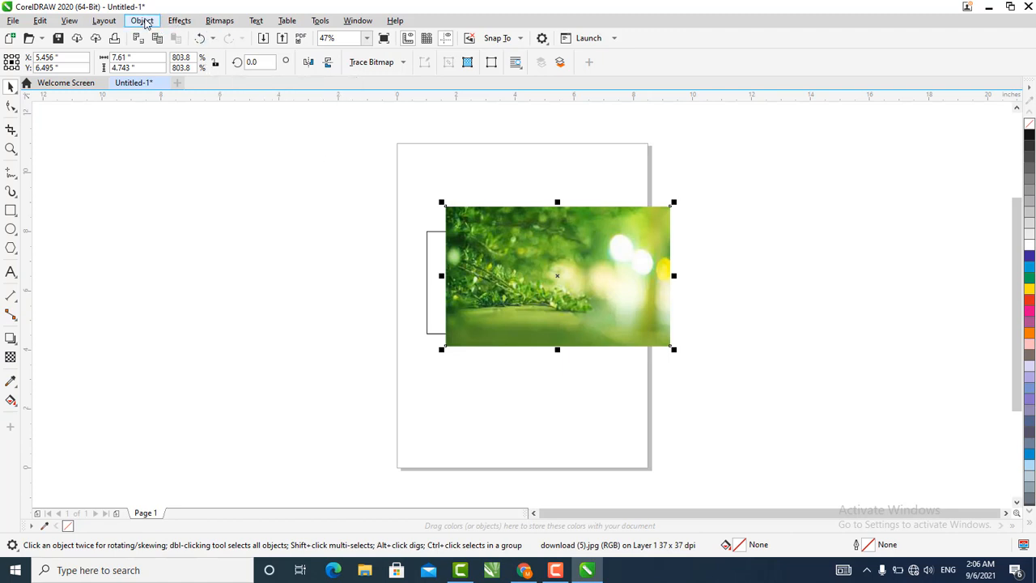
Place the imported green foliage image inside the rectangle as a PowerClip
click(144, 21)
mouse_move(158, 72)
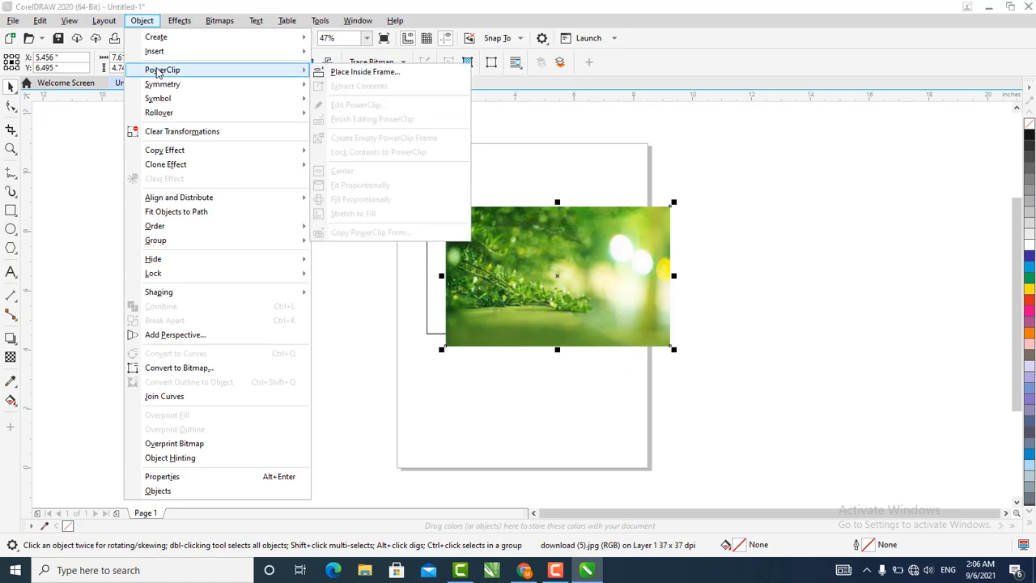
click(357, 75)
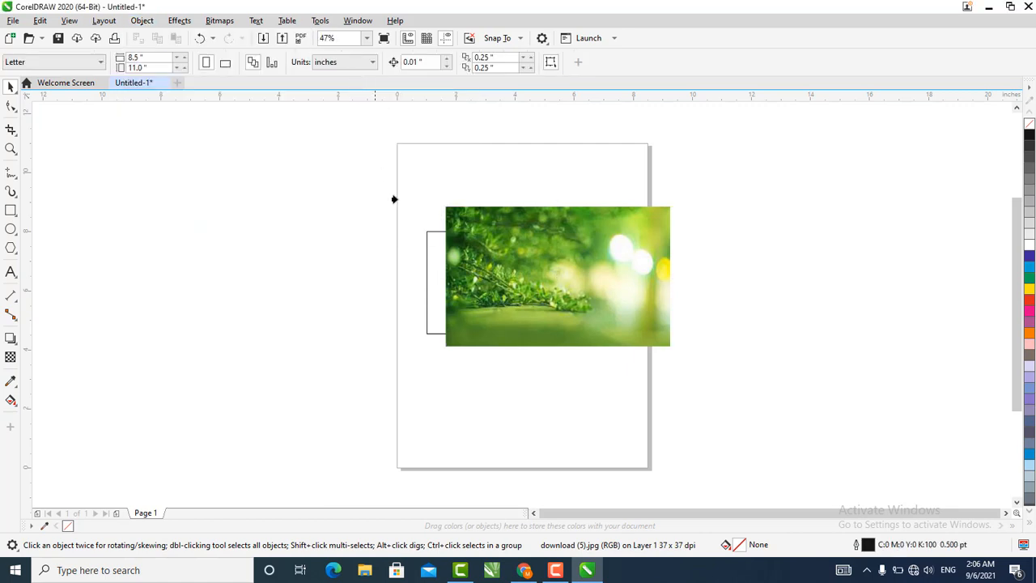
click(424, 258)
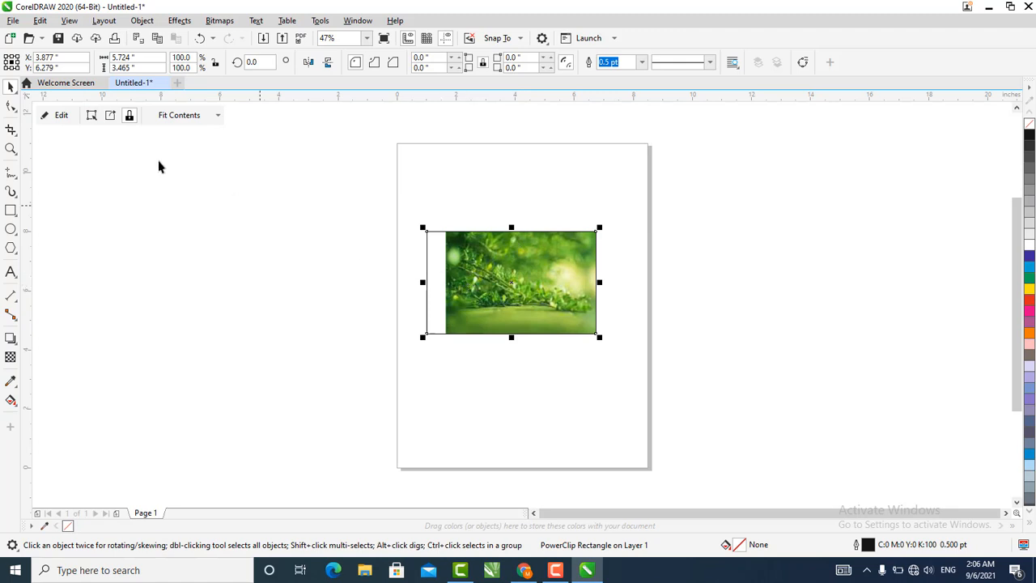
Edit the PowerClip contents, moving the image until it covers the whole rectangle frame, and finish editing
click(50, 118)
click(481, 274)
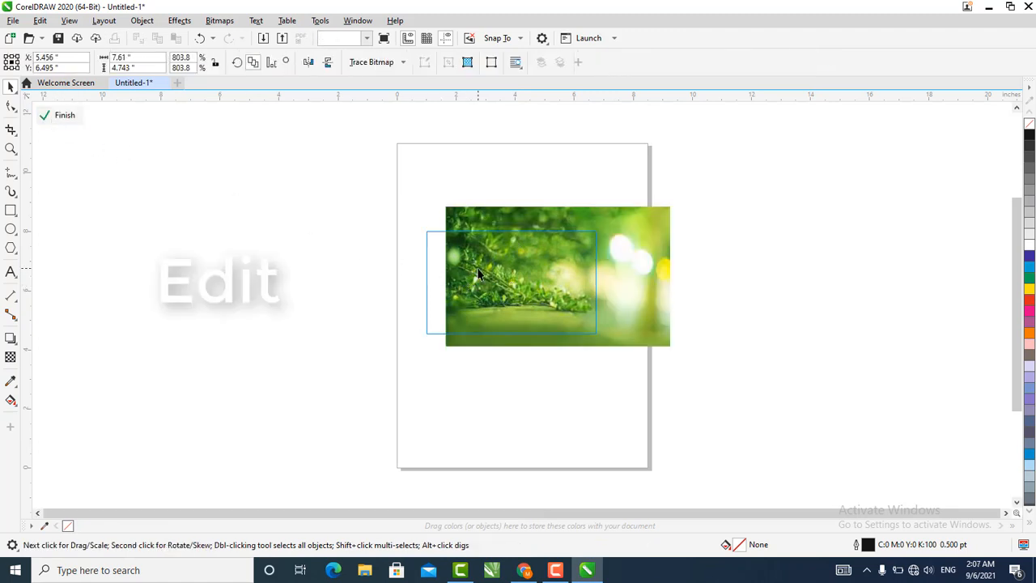
mouse_move(537, 279)
mouse_down()
mouse_move(457, 291)
mouse_move(485, 285)
mouse_up()
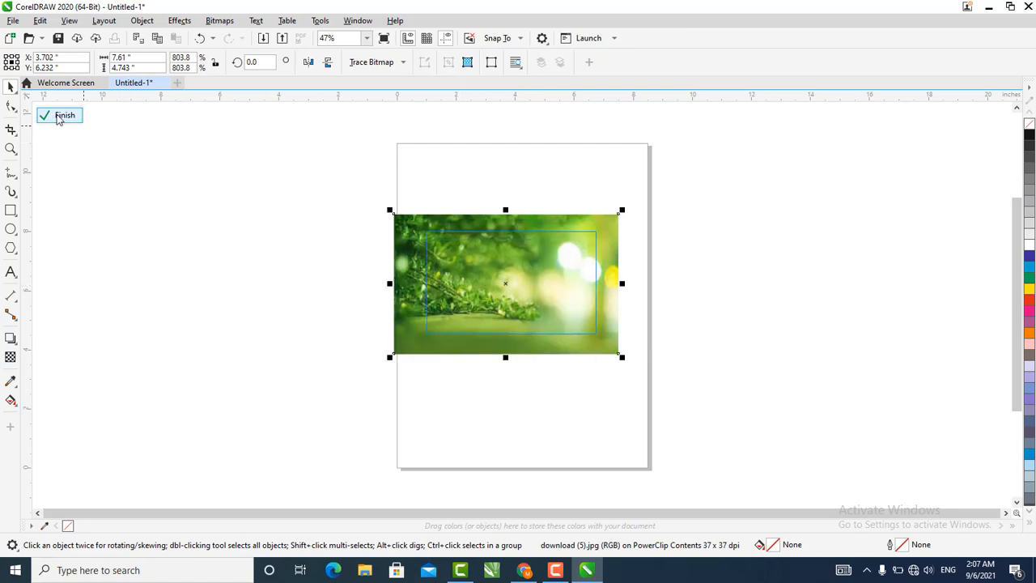
click(58, 116)
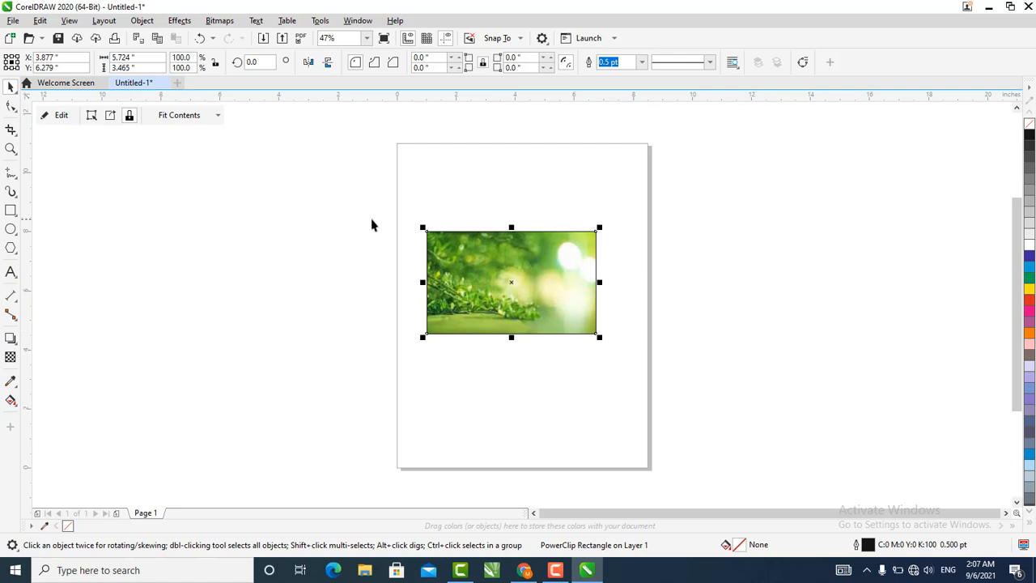
Delete the PowerClip rectangle and draw a circle about 6.27 in across, centred on the page
key(Delete)
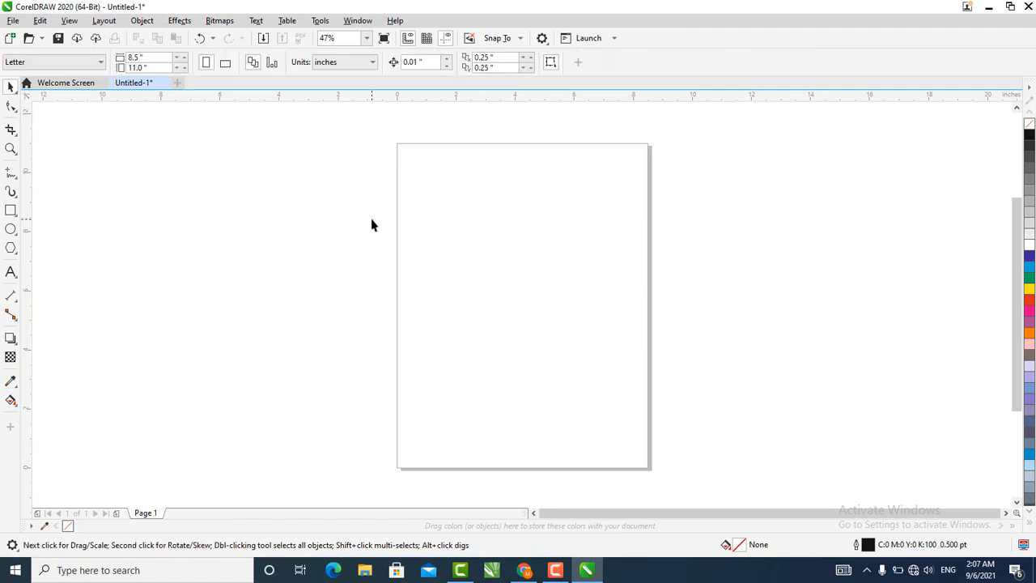
click(10, 230)
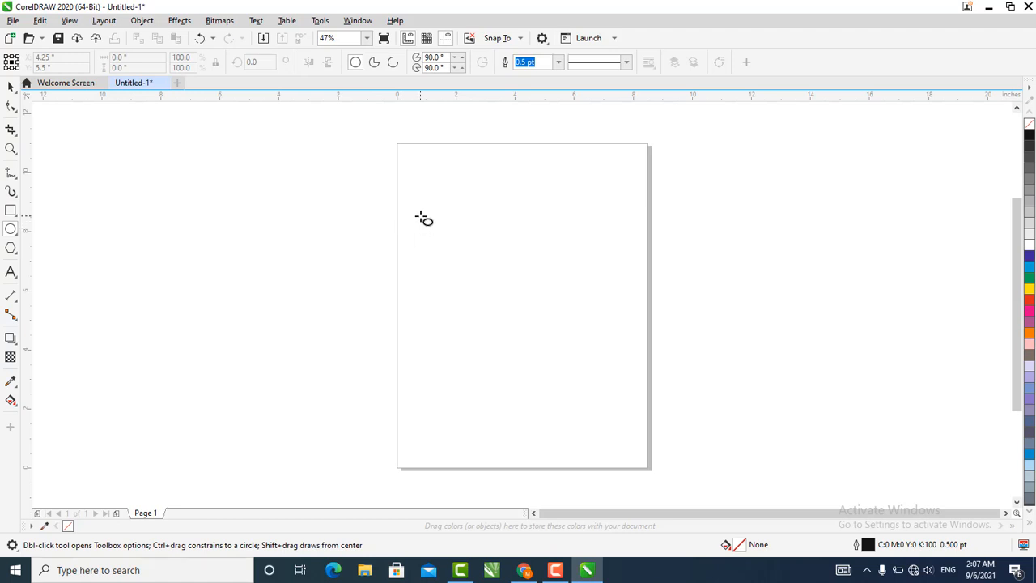
drag(421, 216, 606, 361)
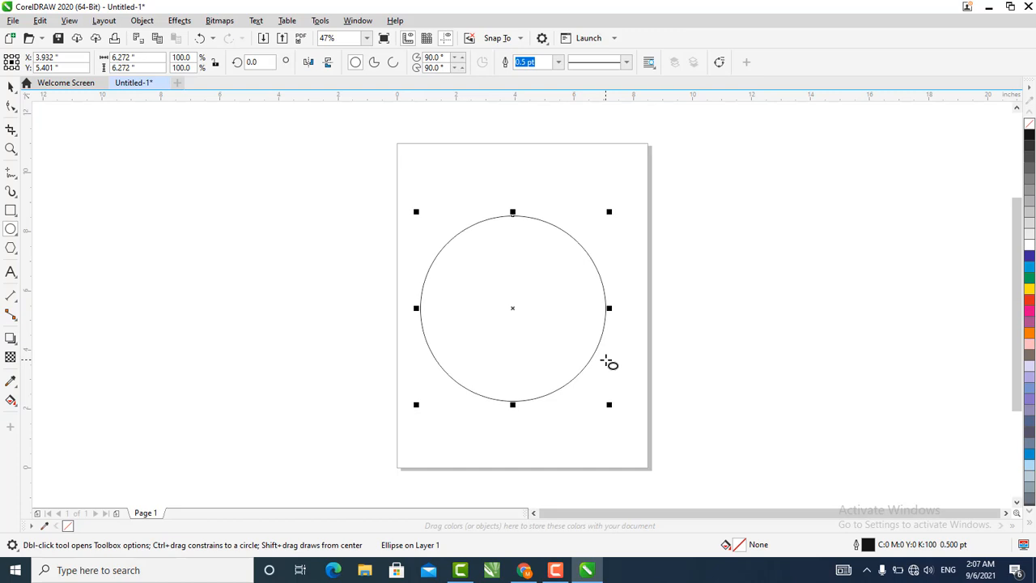
key(p)
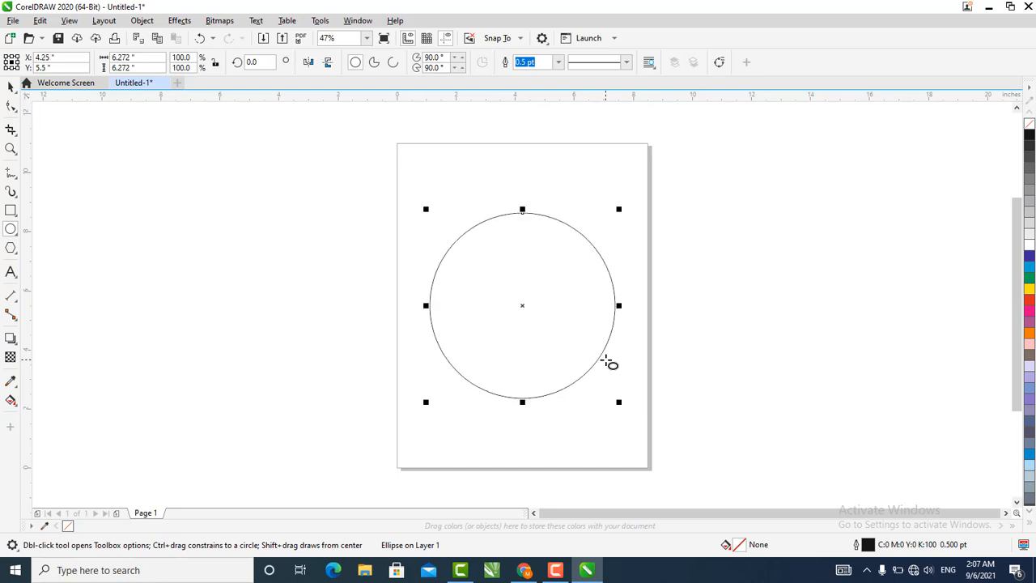
Fill the circle with cyan and set its outline width to 12 pt
key(shift+F2)
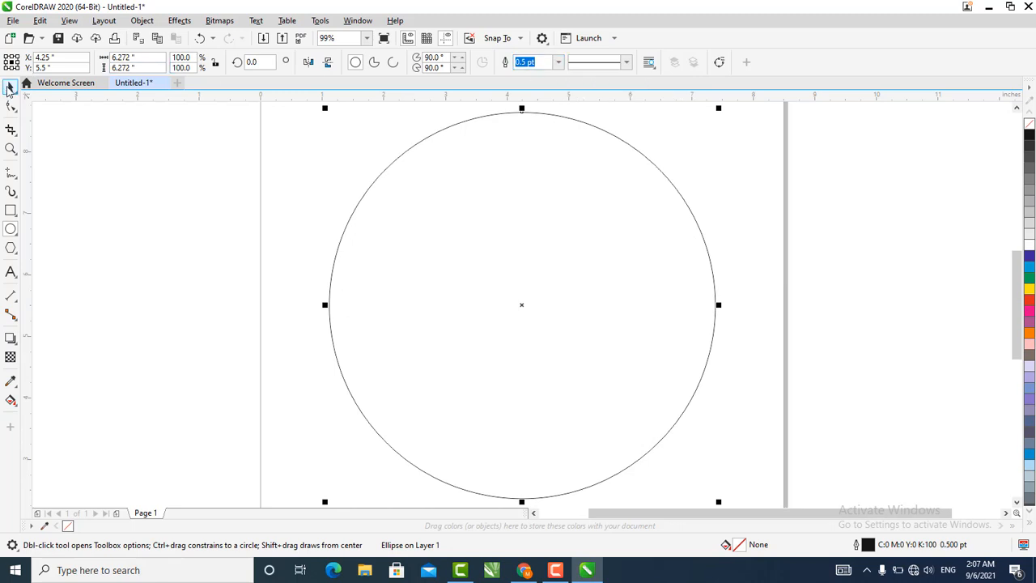
click(11, 87)
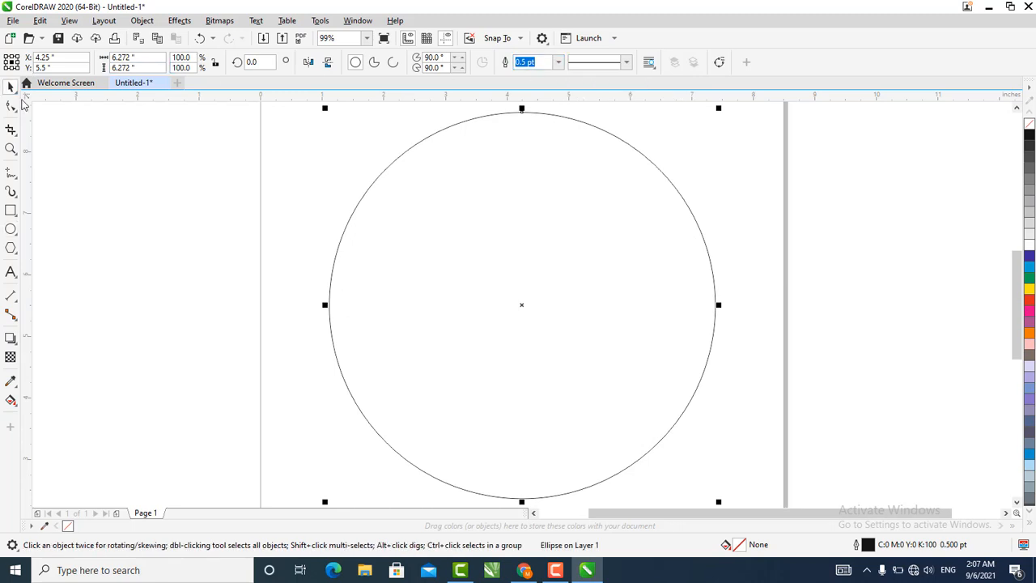
click(1029, 268)
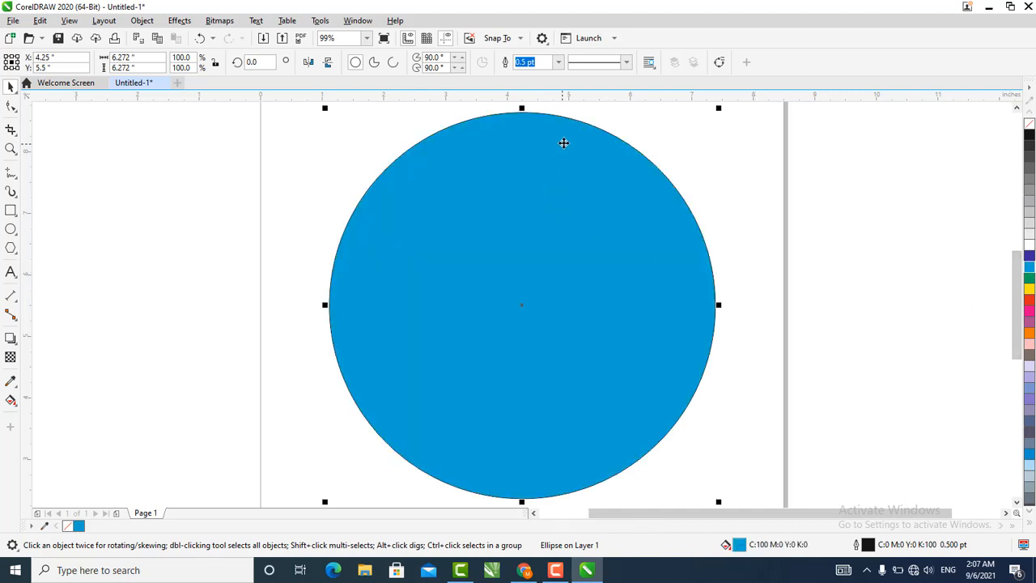
click(558, 63)
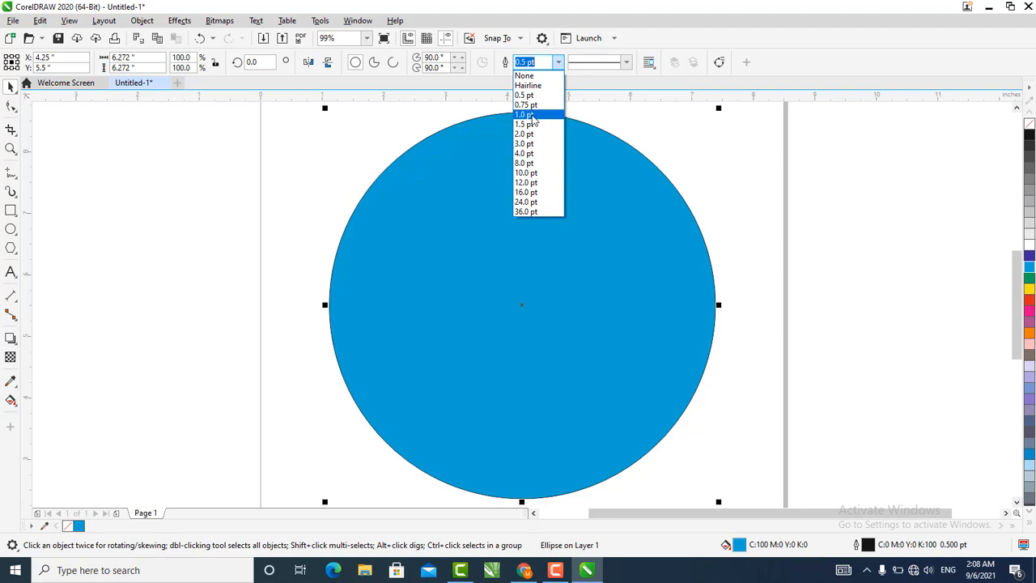
click(526, 164)
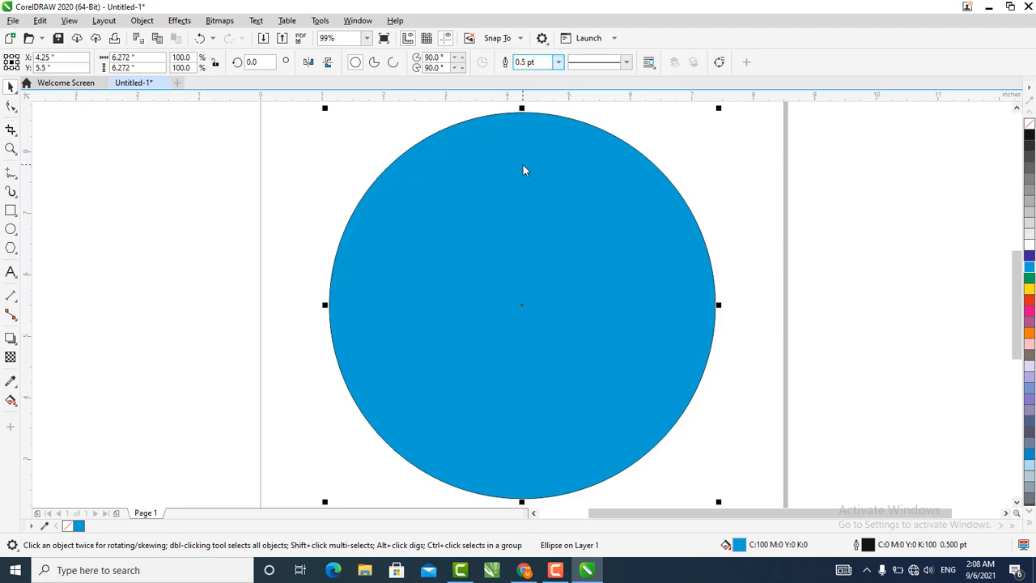
click(559, 63)
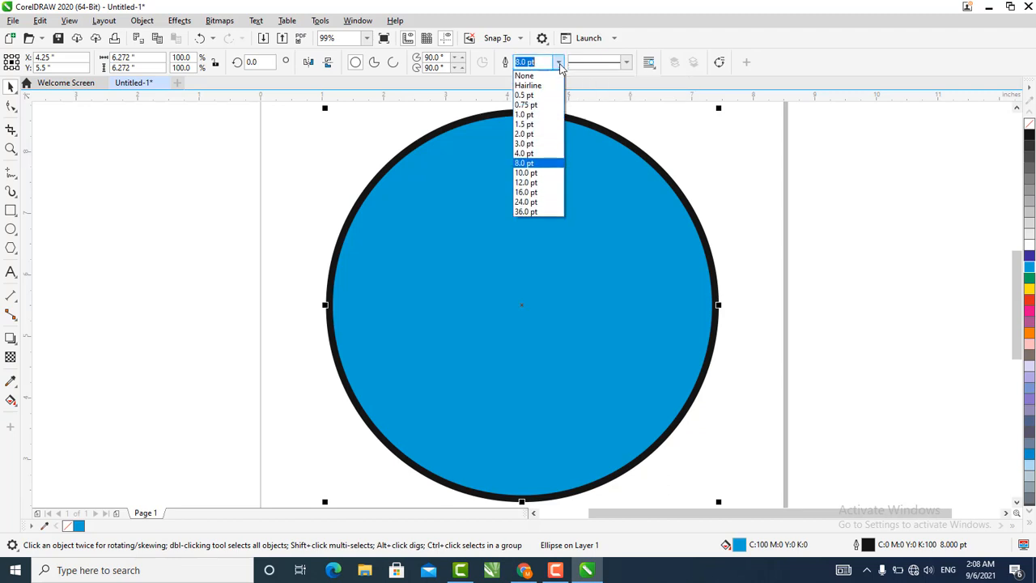
click(527, 182)
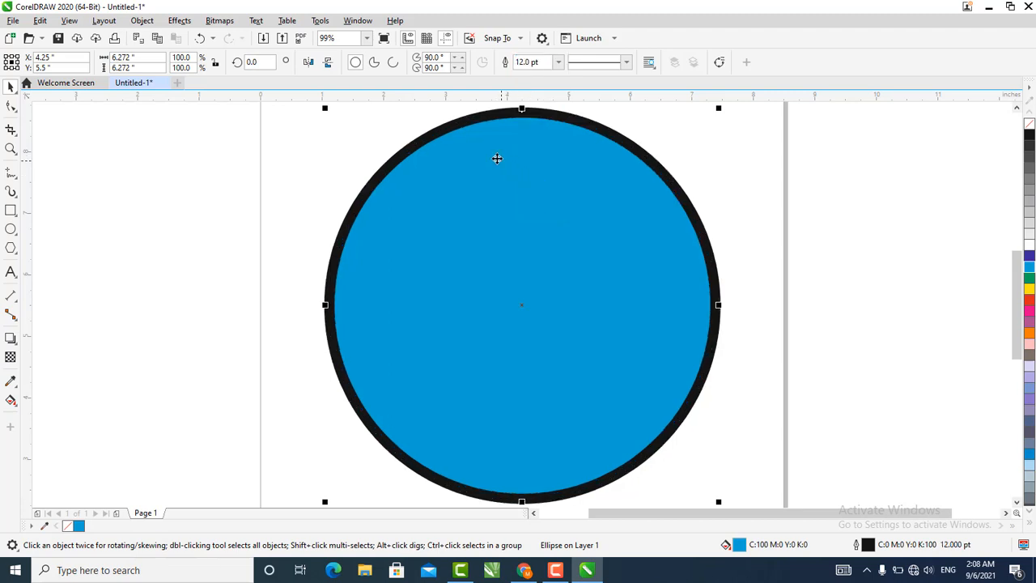
Import the foliage image download (5) and place it beside the circle at about 8.29 in wide
right_click(123, 269)
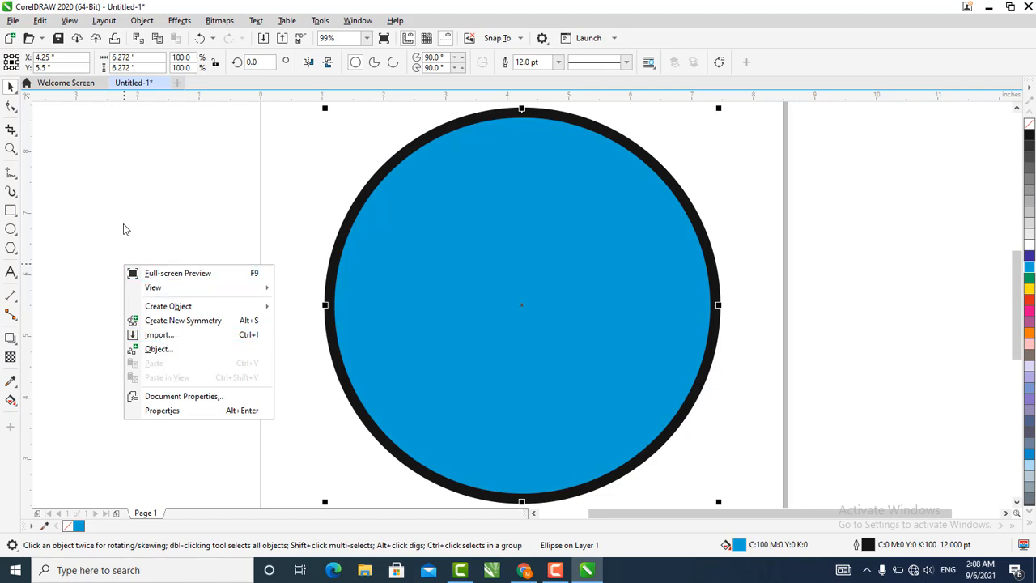
click(65, 180)
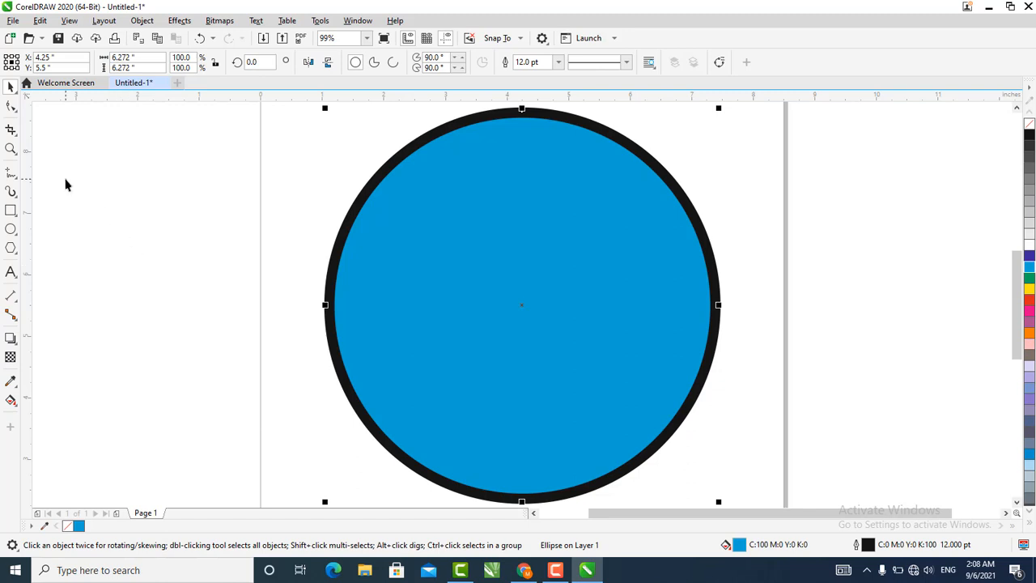
click(263, 39)
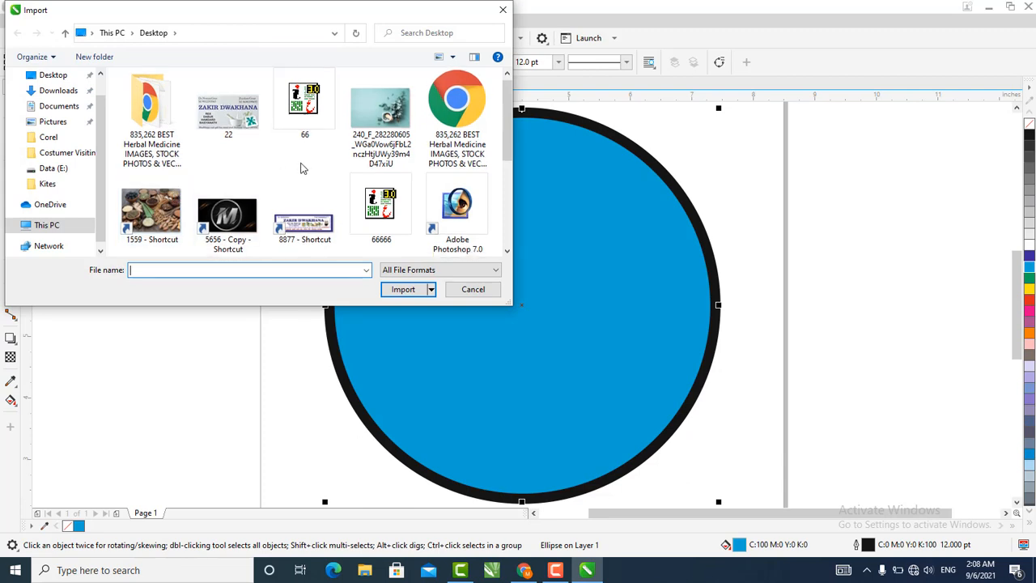
scroll(300, 167, down, 1)
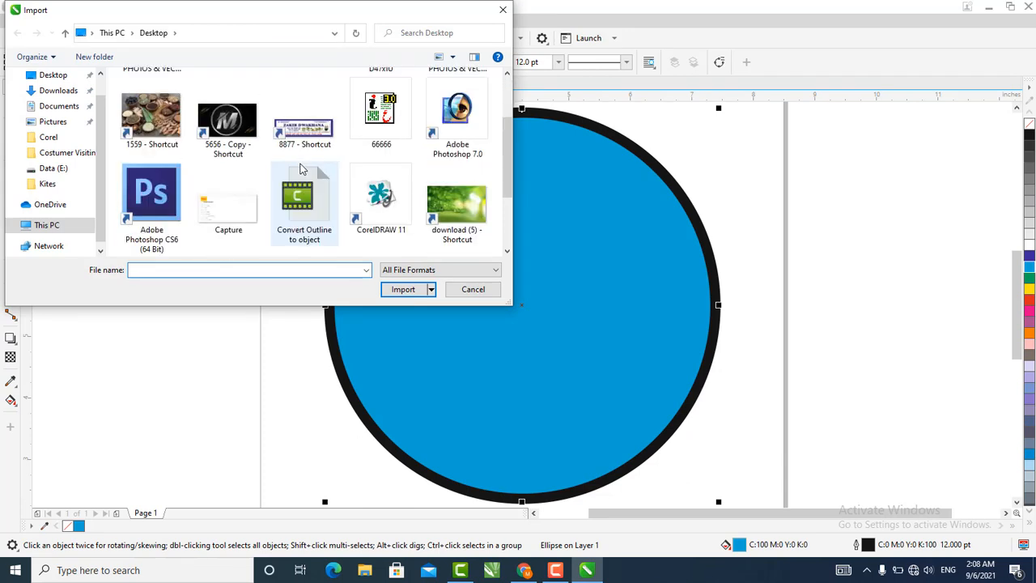
click(440, 204)
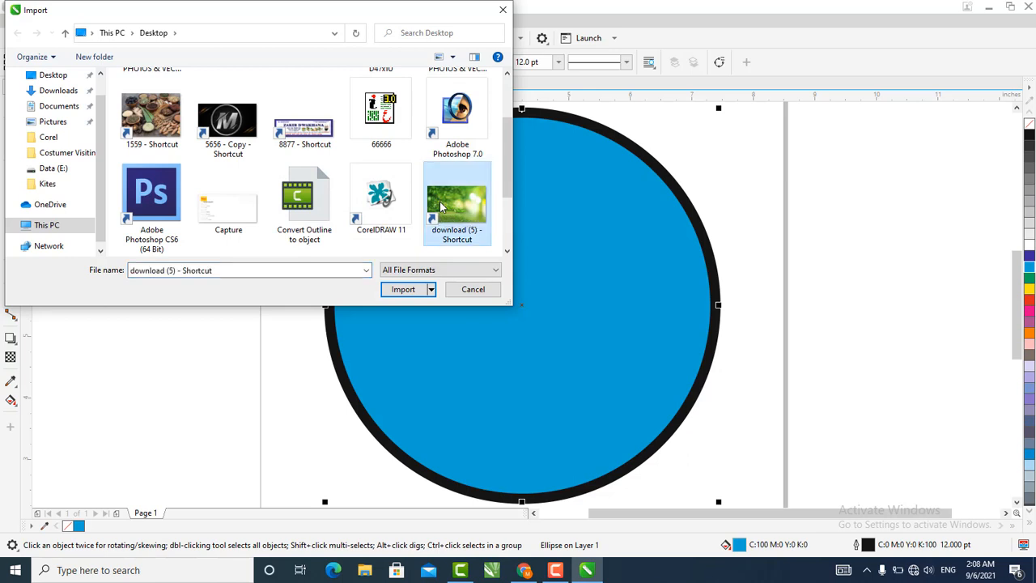
click(398, 291)
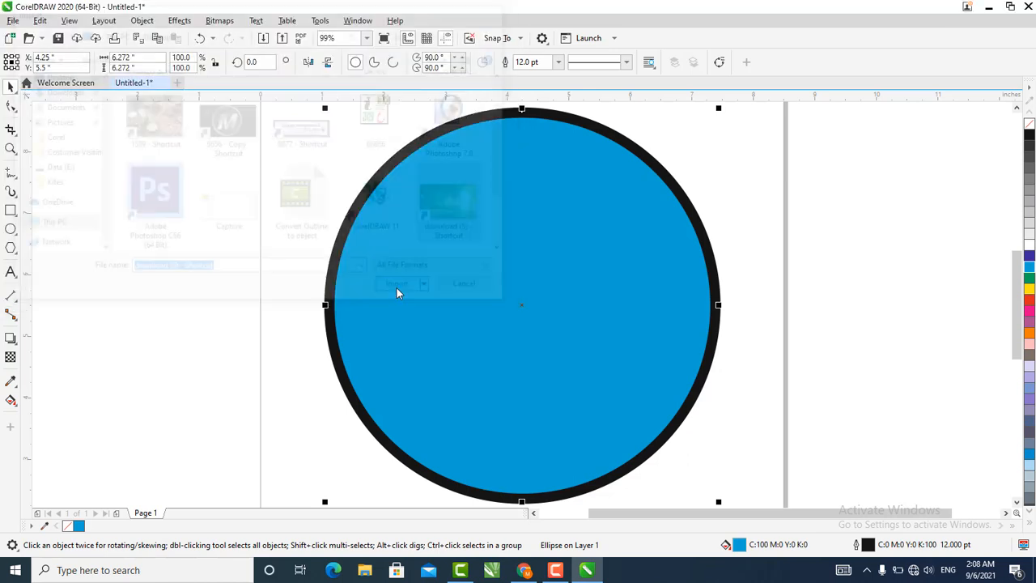
scroll(231, 207, down, 2)
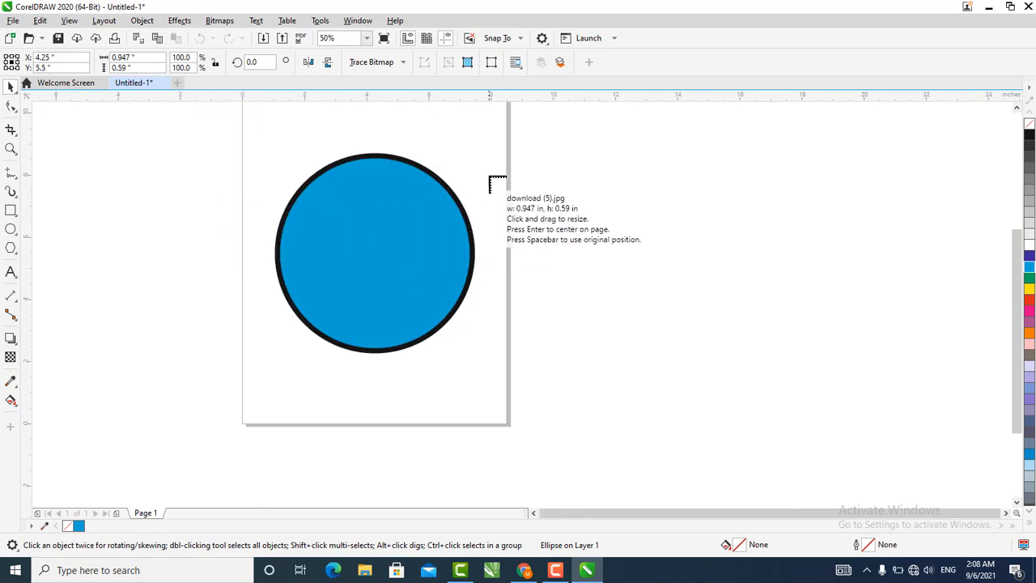
drag(501, 166, 770, 383)
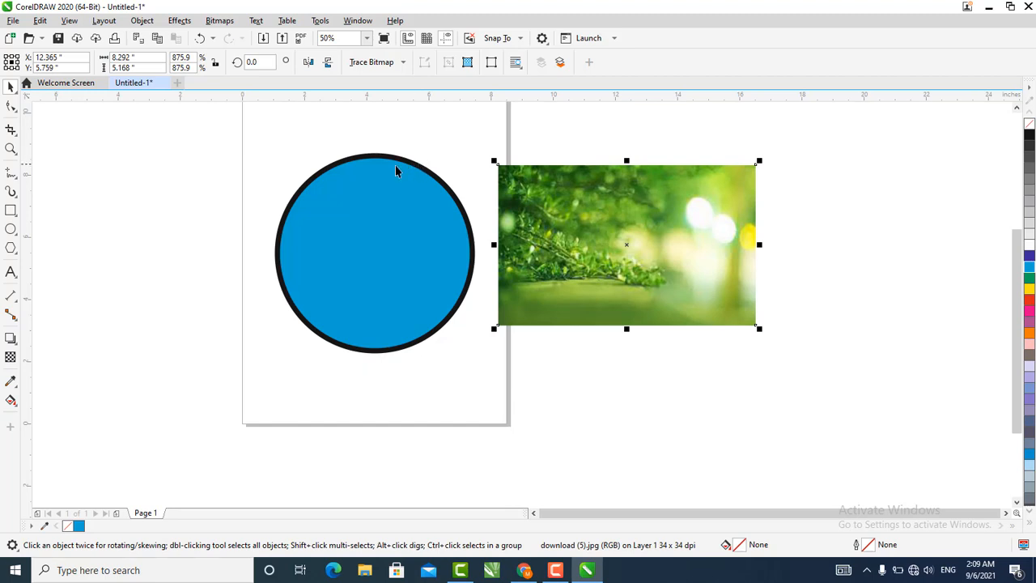
Select the cyan circle and convert its thick black outline to a separate object
scroll(323, 158, up, 2)
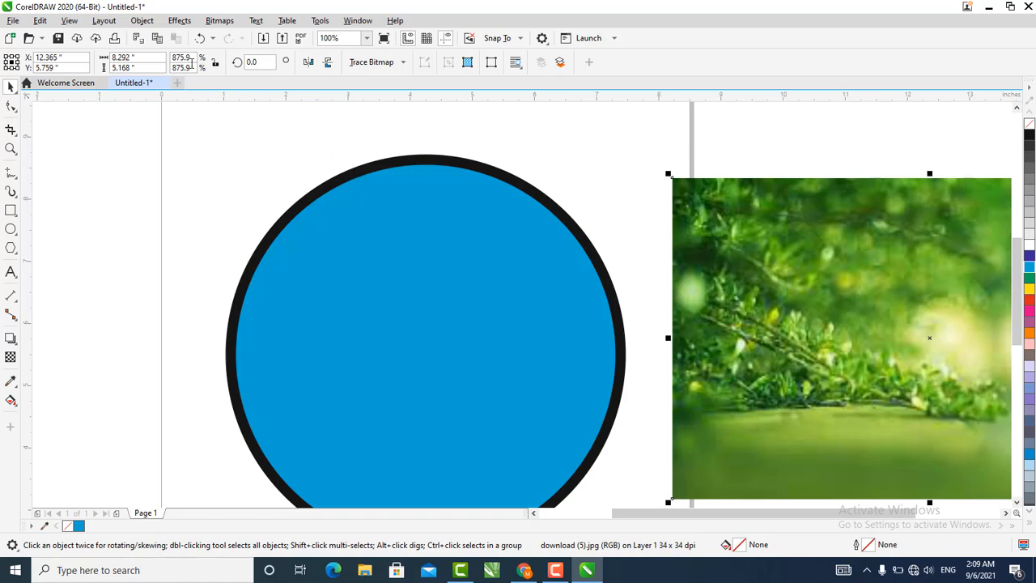
click(141, 21)
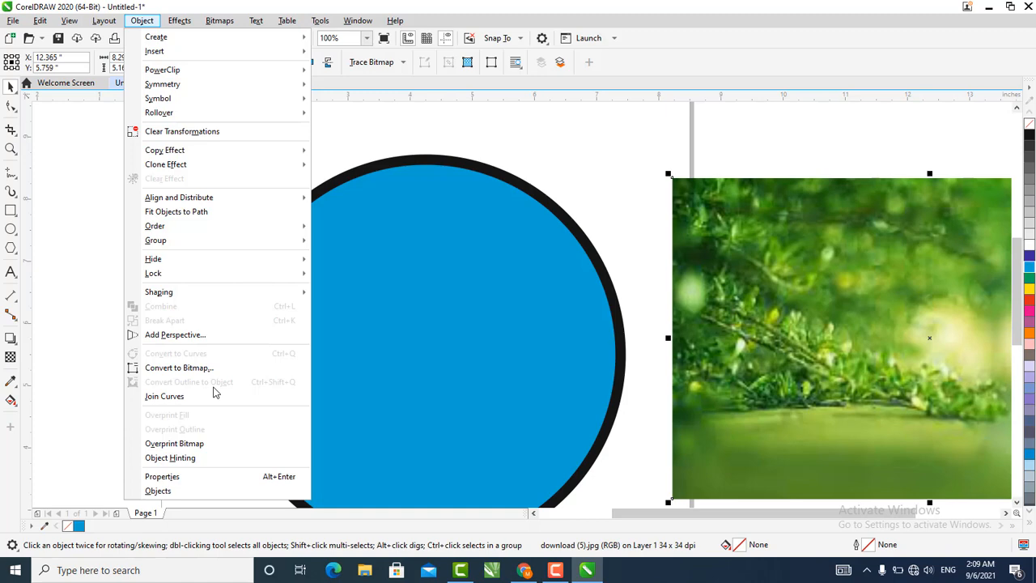
click(360, 130)
click(359, 185)
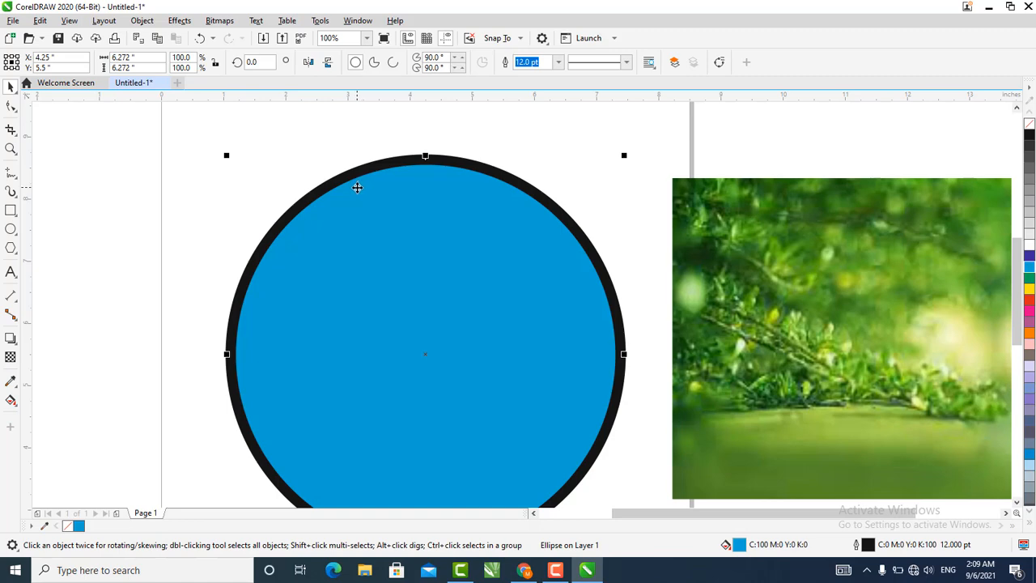
scroll(321, 143, down, 2)
scroll(270, 182, up, 2)
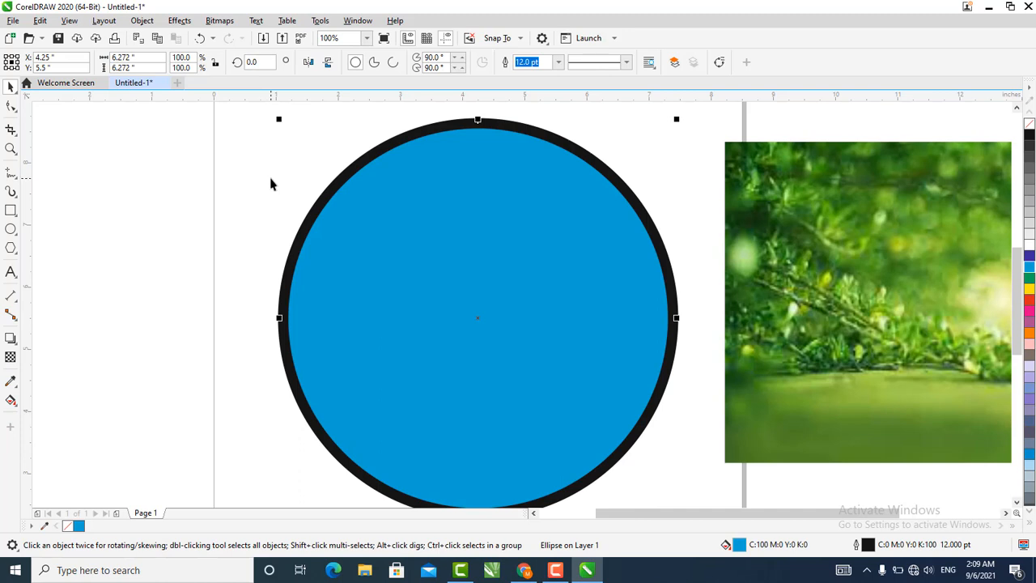
click(143, 22)
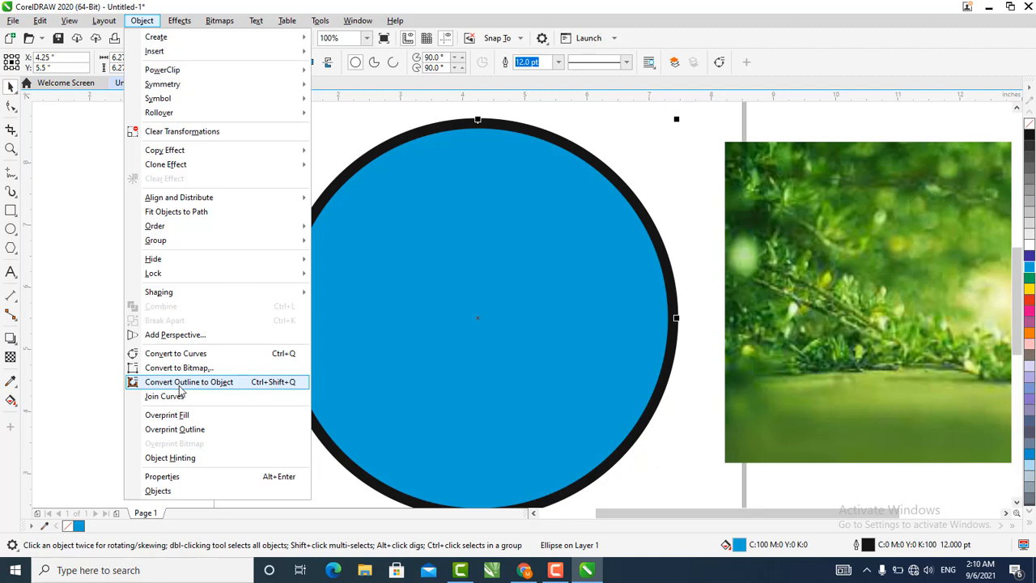
click(254, 389)
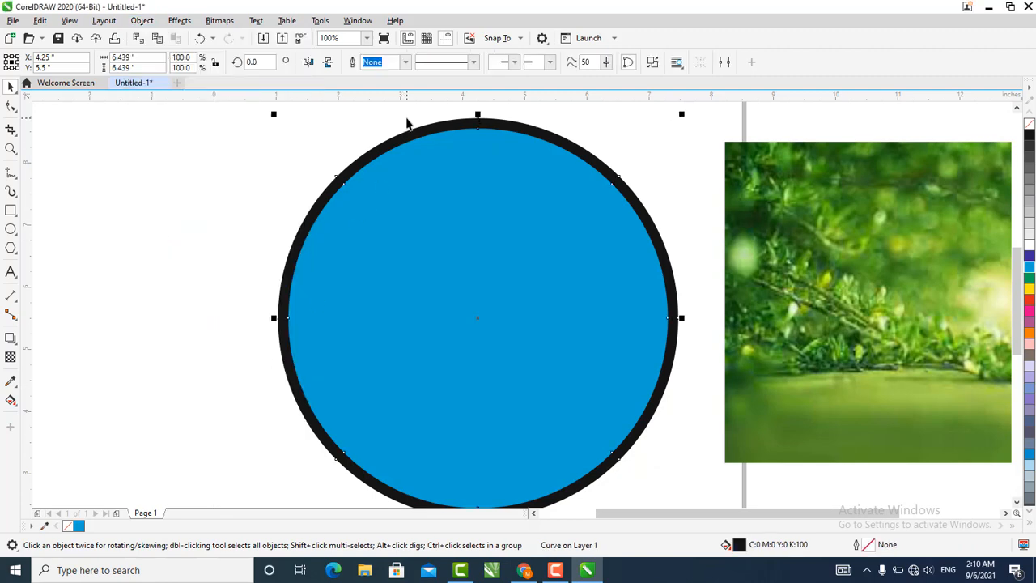
Move the cyan circle away from the black ring to test their separation, and undo the move
click(465, 206)
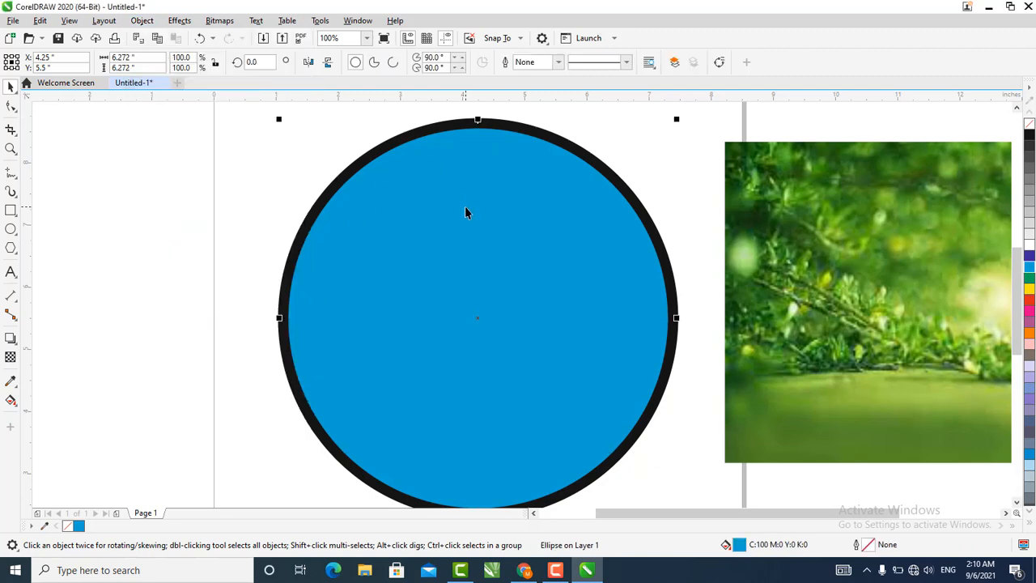
drag(465, 206, 332, 308)
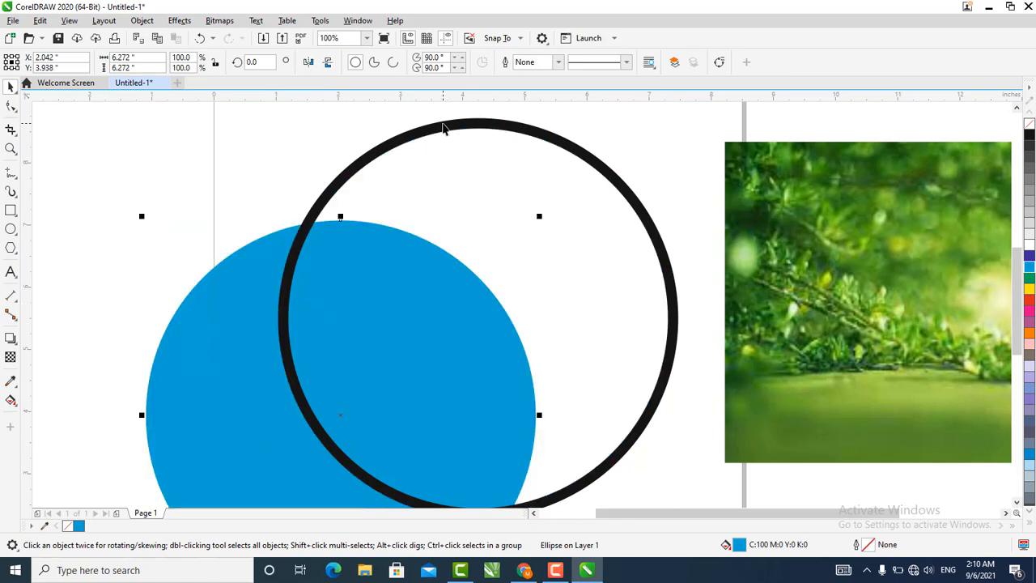
key(ctrl+z)
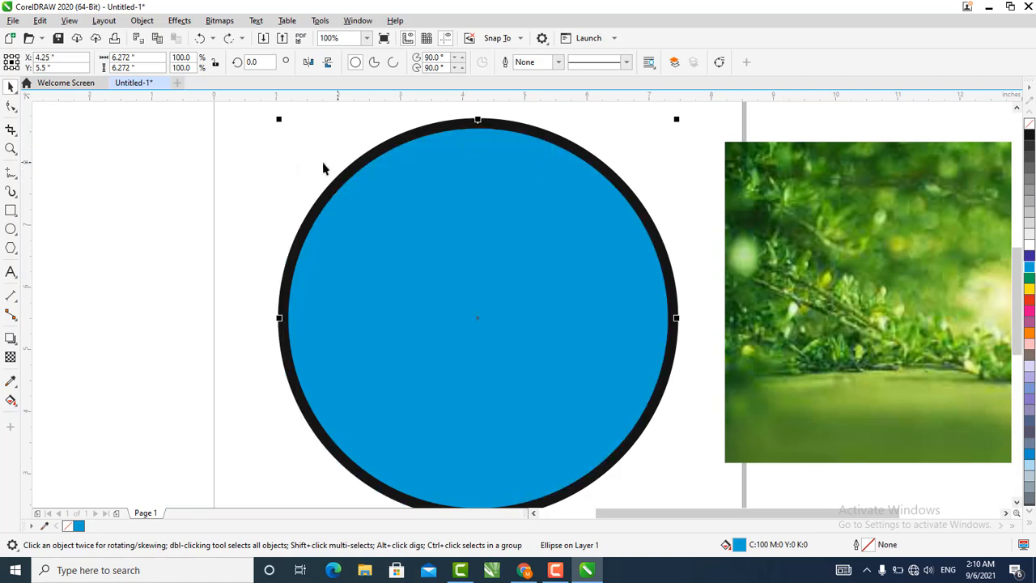
Place the foliage image inside the black ring as a PowerClip and deselect it
scroll(295, 164, down, 2)
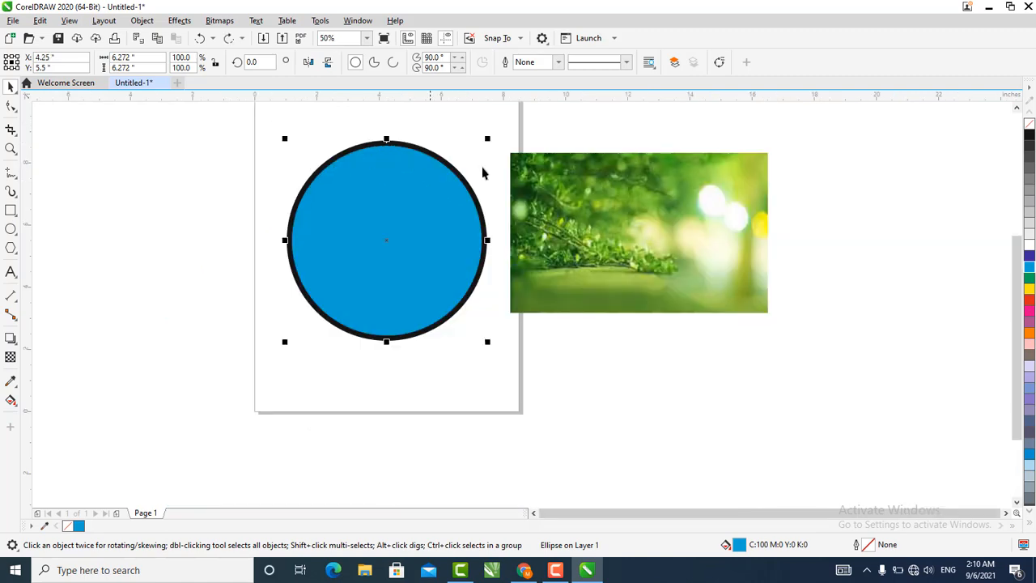
click(561, 183)
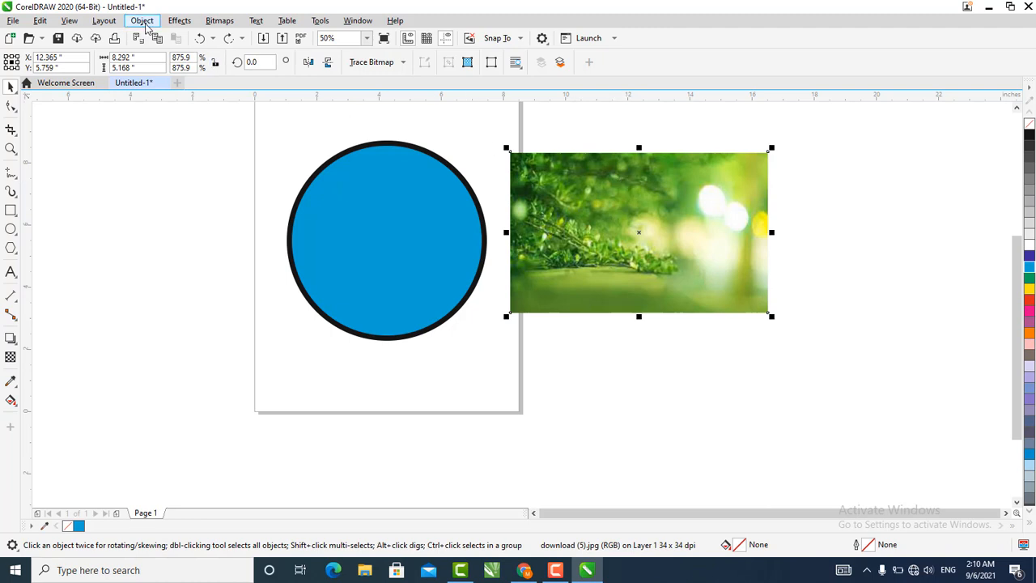
click(144, 22)
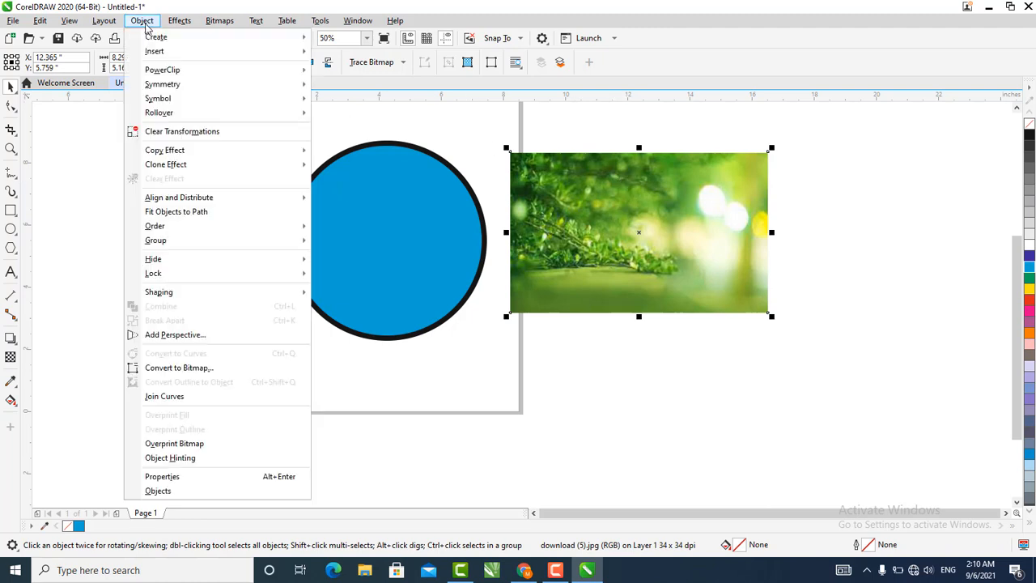
mouse_move(177, 72)
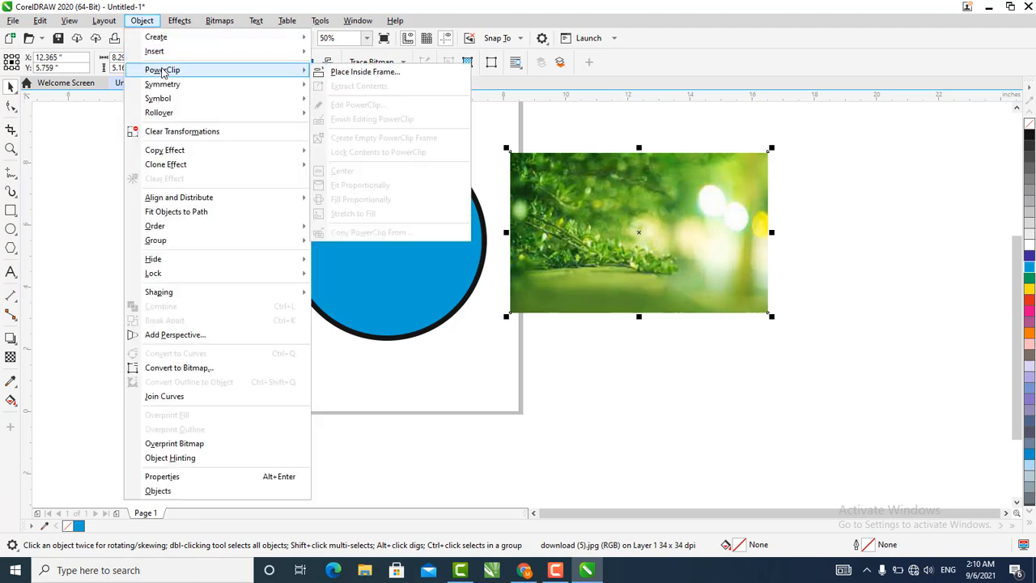
click(363, 74)
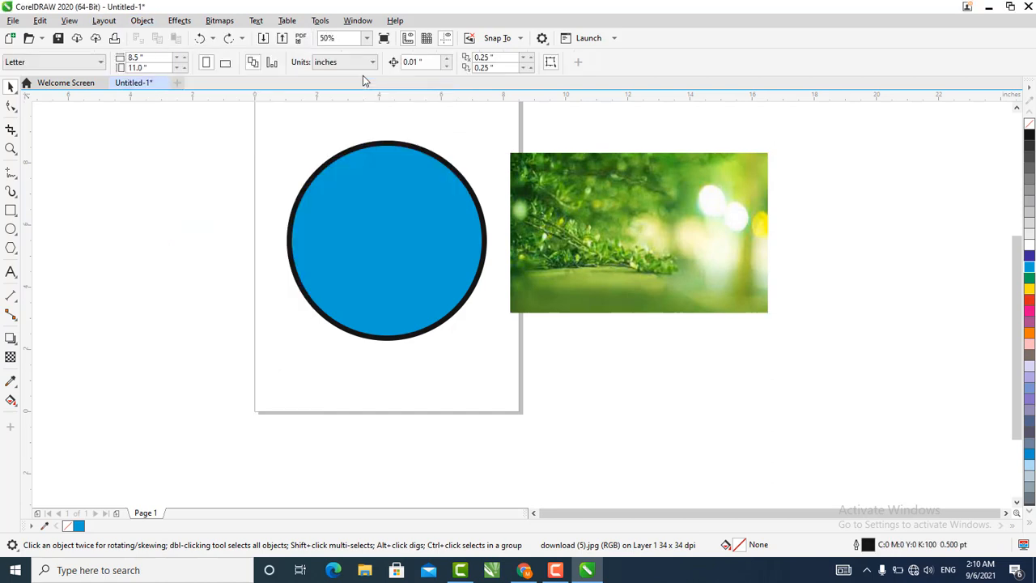
click(341, 153)
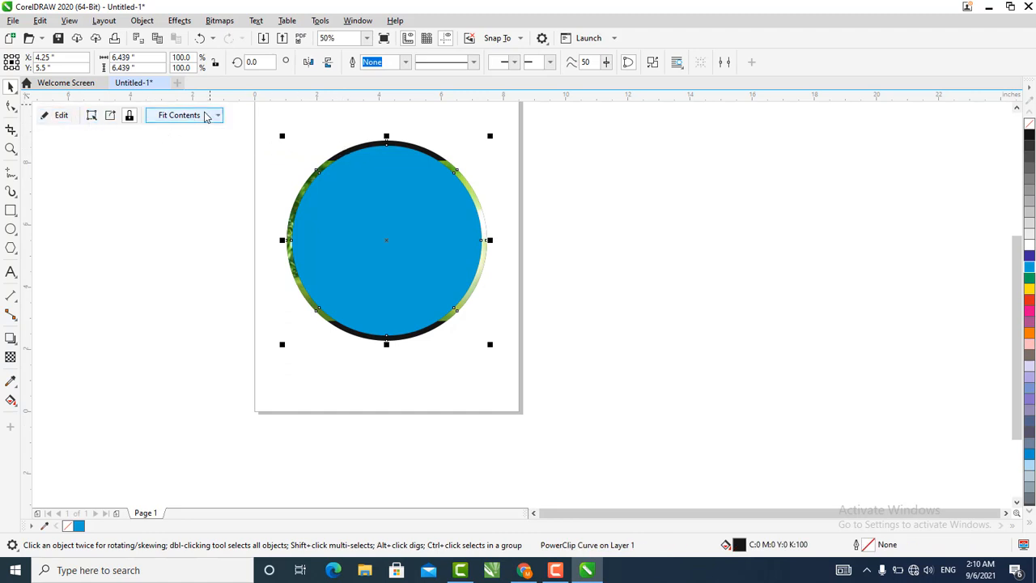
click(175, 170)
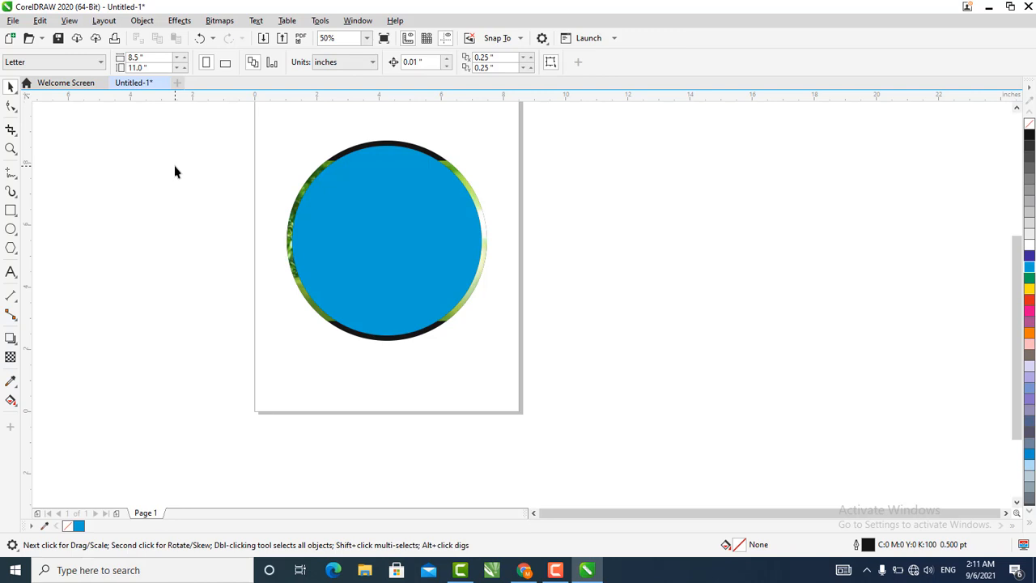
key(F4)
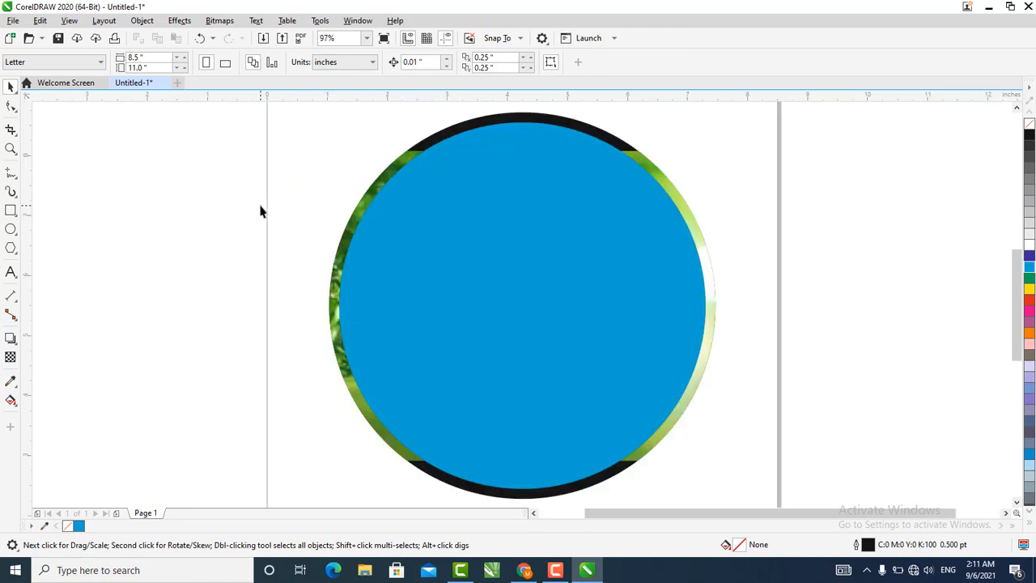